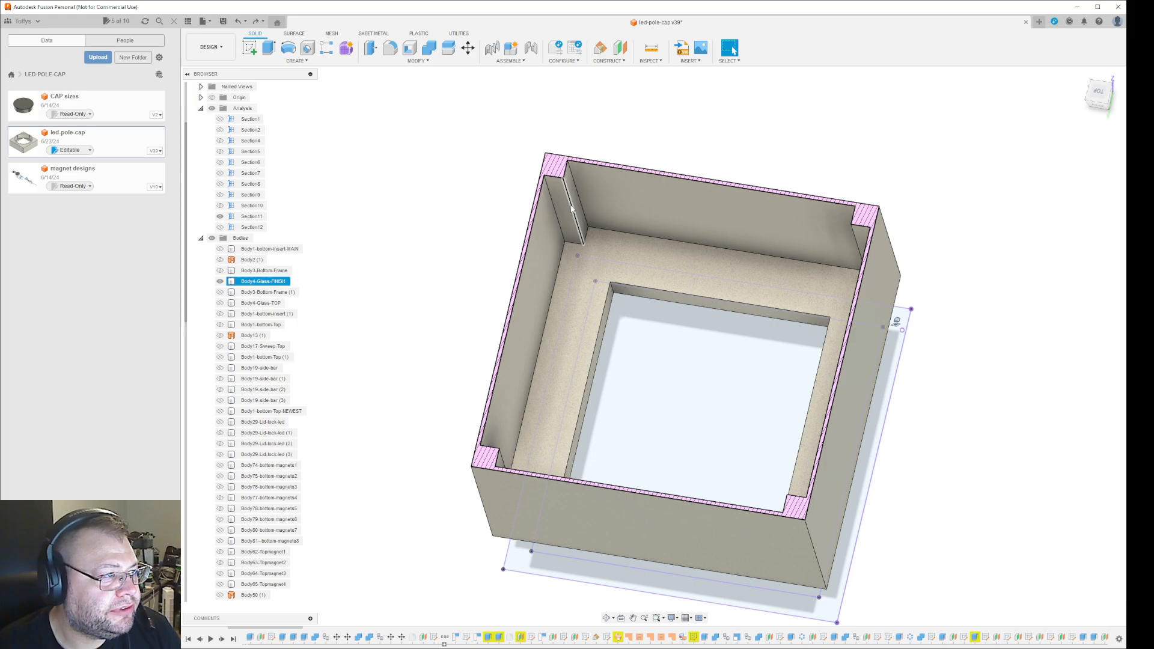
pyautogui.click(626, 288)
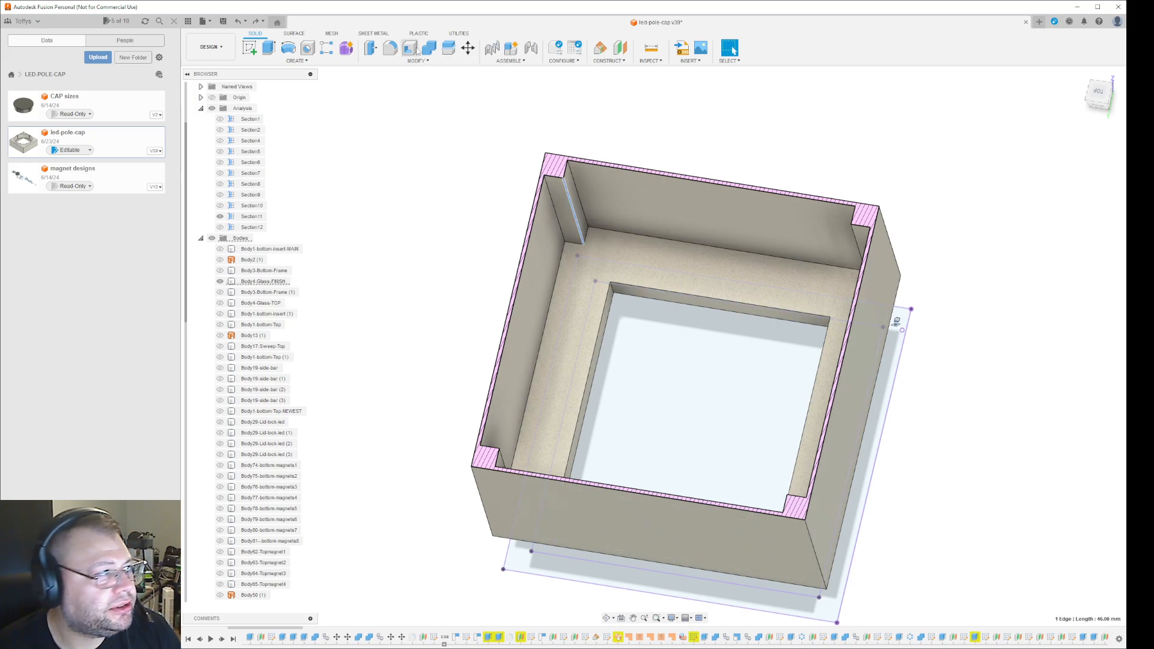
pyautogui.click(390, 47)
pyautogui.moveTo(585, 241); pyautogui.dragTo(581, 238)
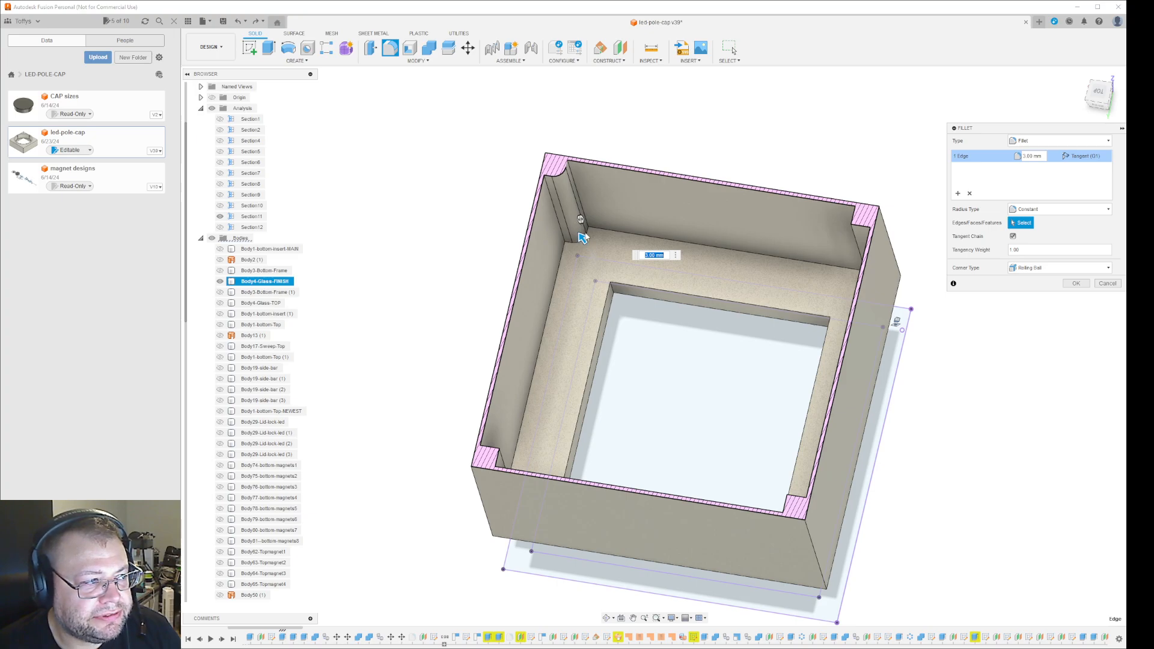
pyautogui.rightClick(582, 238)
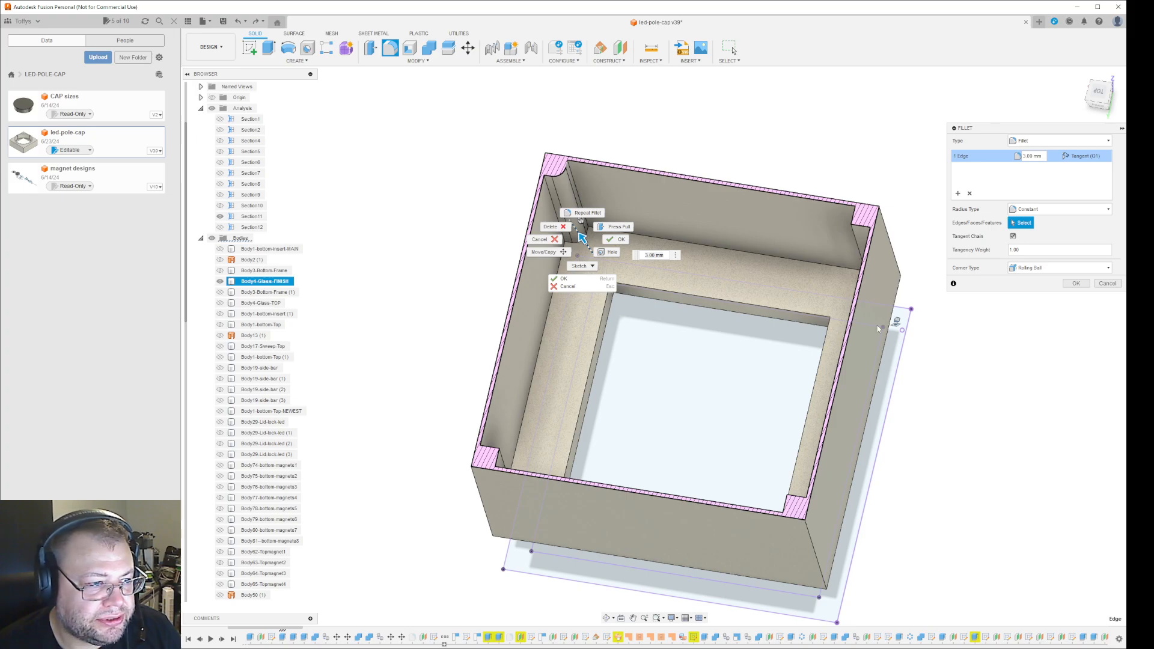
pyautogui.click(963, 326)
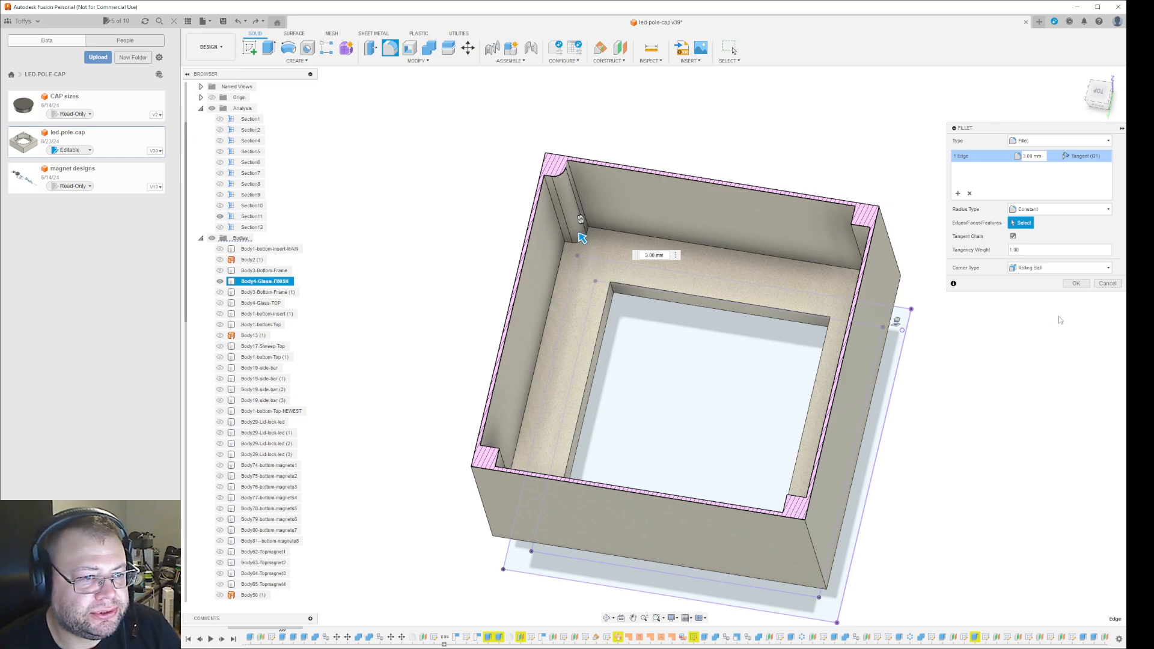
pyautogui.click(1106, 283)
pyautogui.click(575, 185)
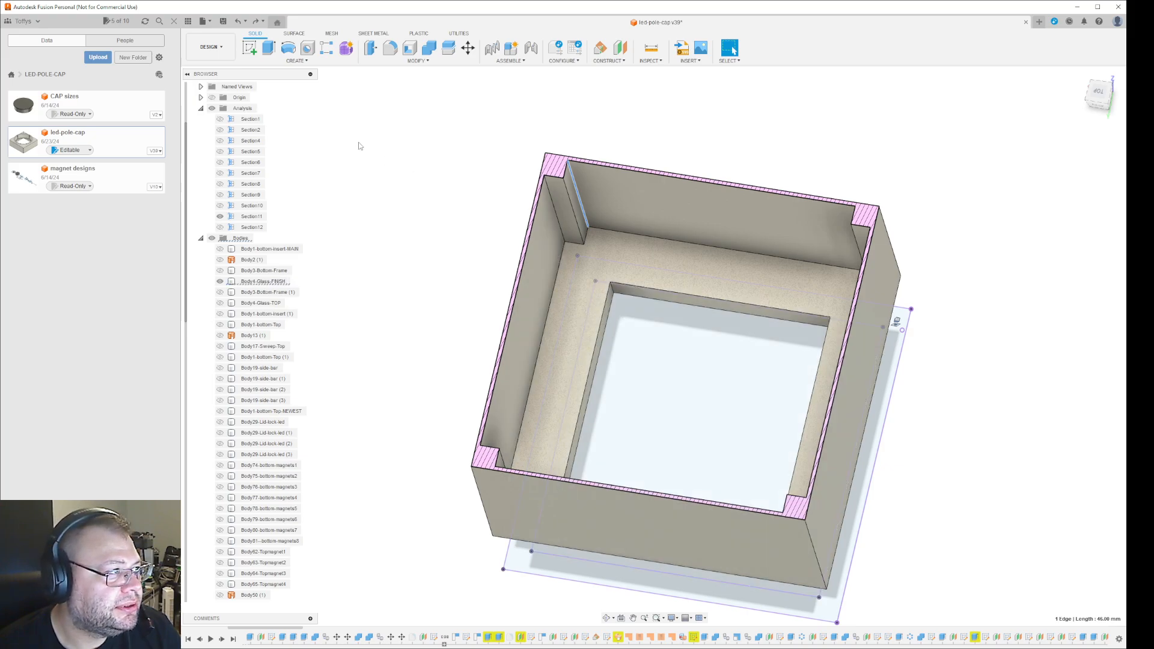
pyautogui.click(390, 47)
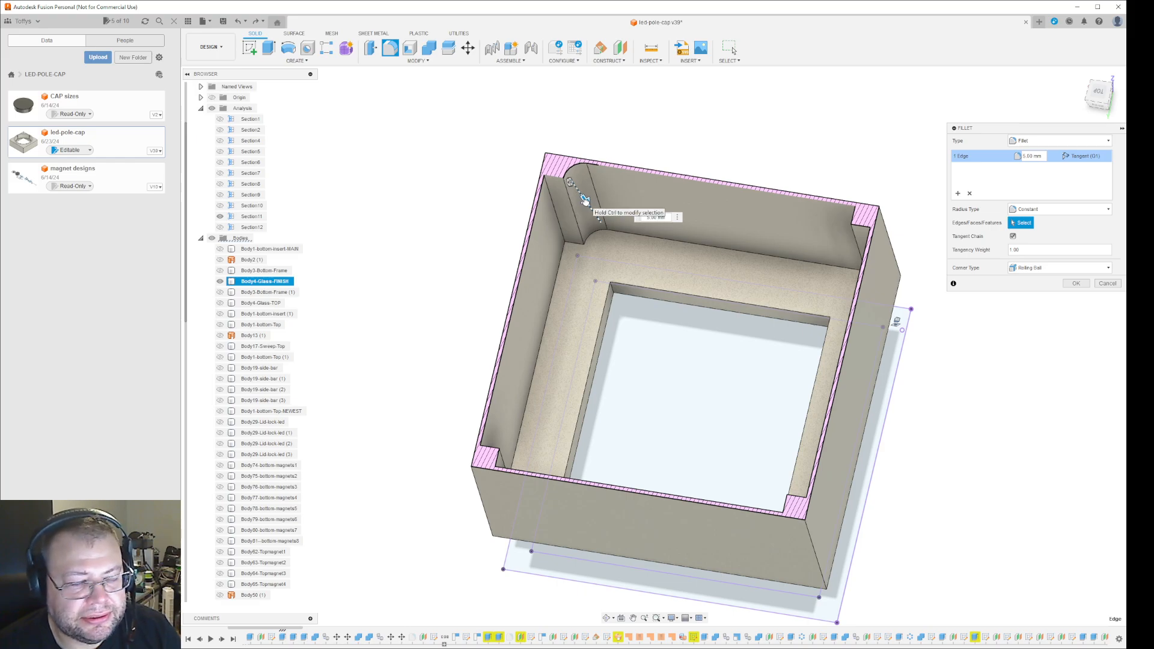
pyautogui.click(1098, 280)
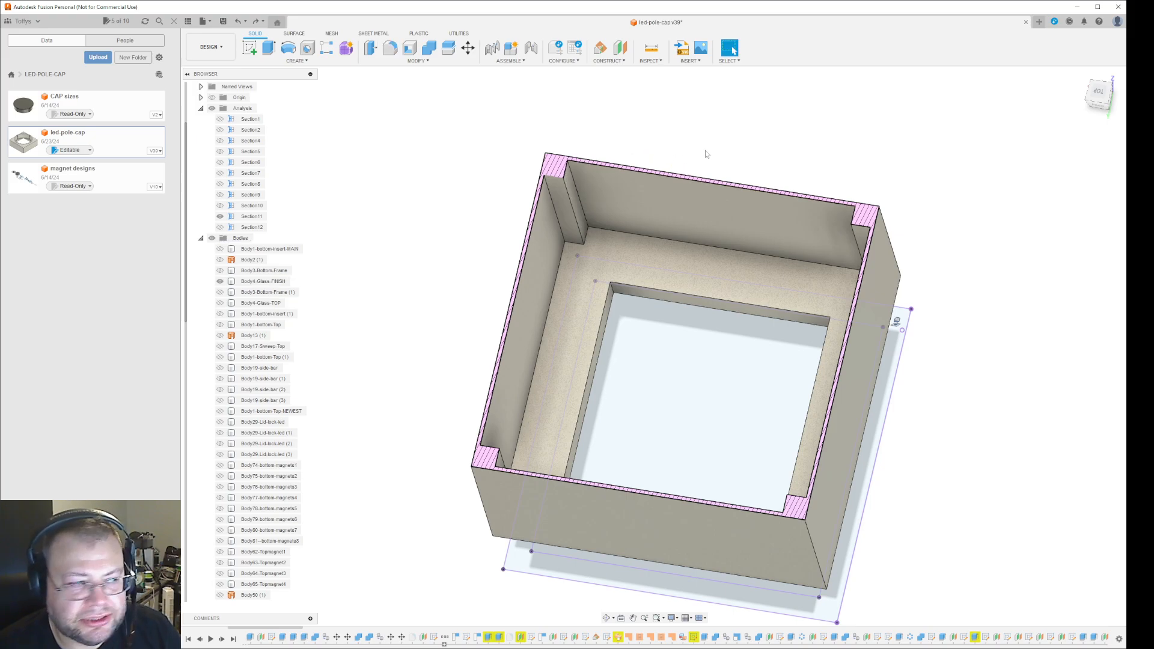
# Chamfer the vertical edge of the square block in the box's inner corner with an equal distance of 5 mm
pyautogui.click(577, 207)
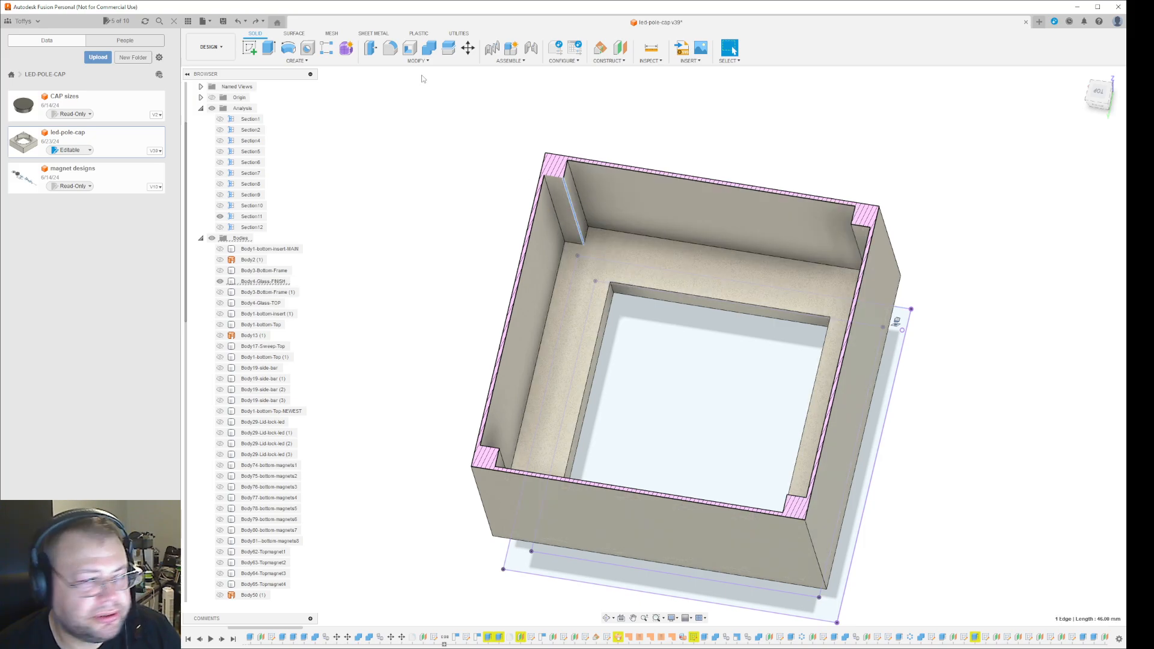
pyautogui.click(401, 65)
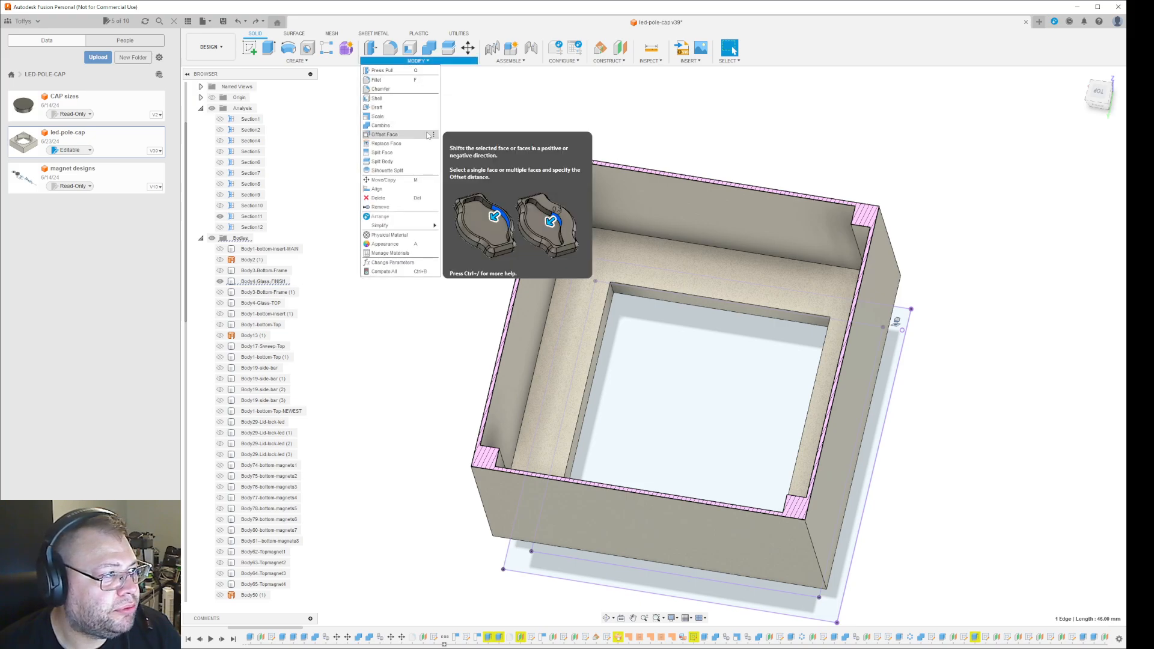
pyautogui.click(380, 88)
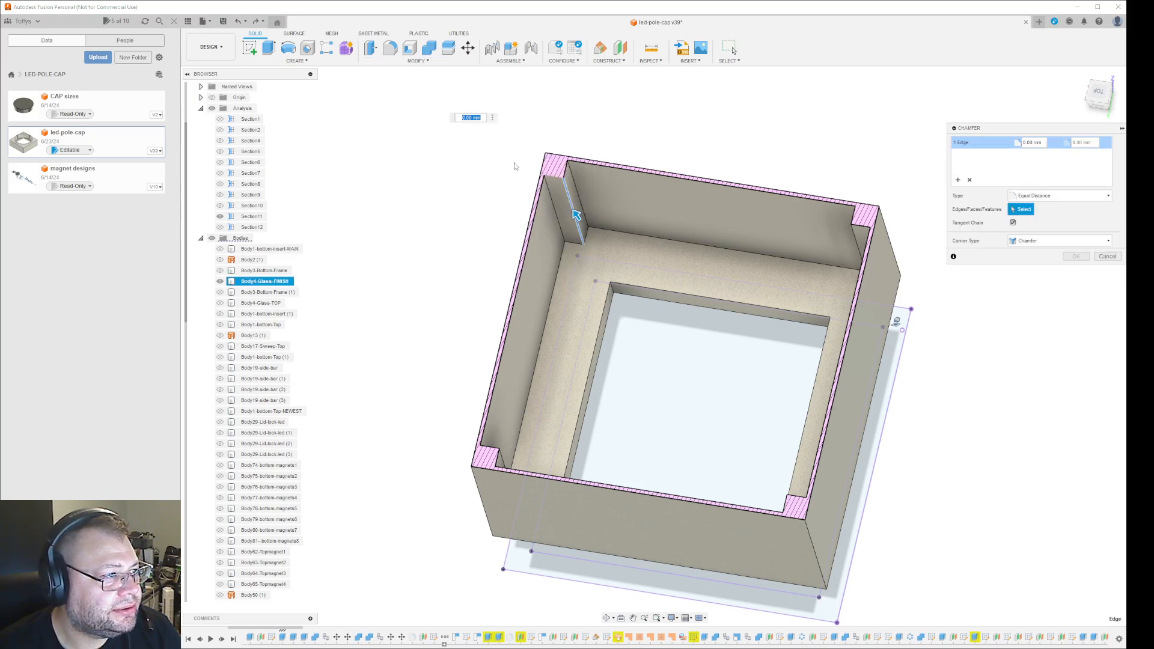
pyautogui.scroll(3, 573, 207)
pyautogui.scroll(2, 572, 206)
pyautogui.write('2')
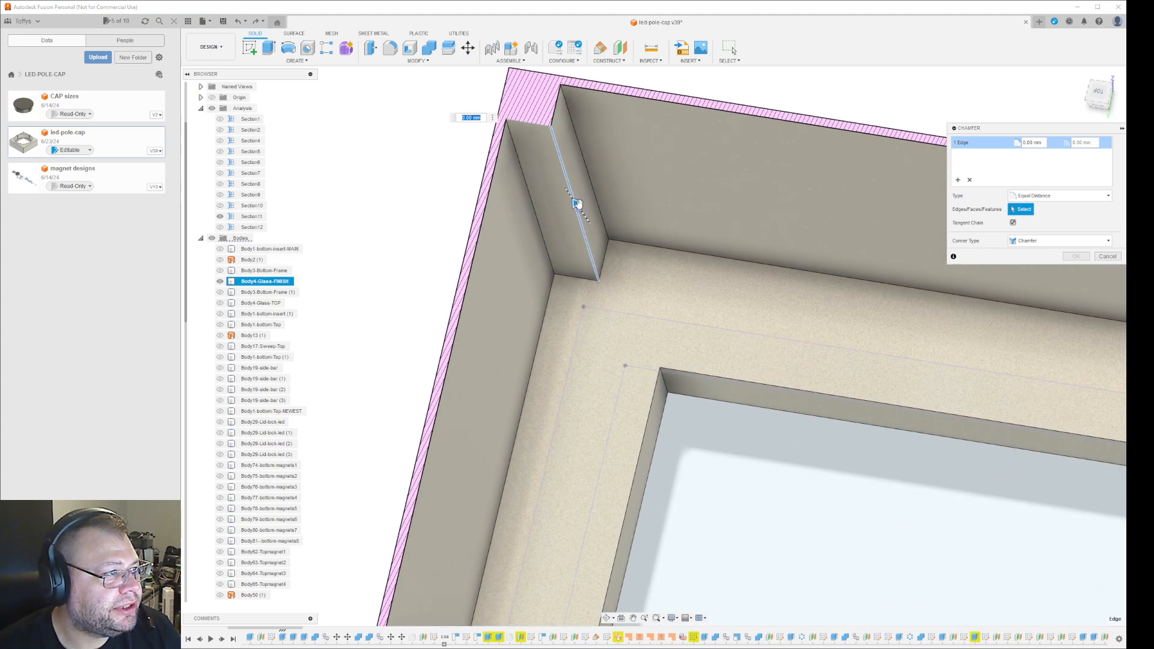
pyautogui.moveTo(571, 194); pyautogui.dragTo(561, 178)
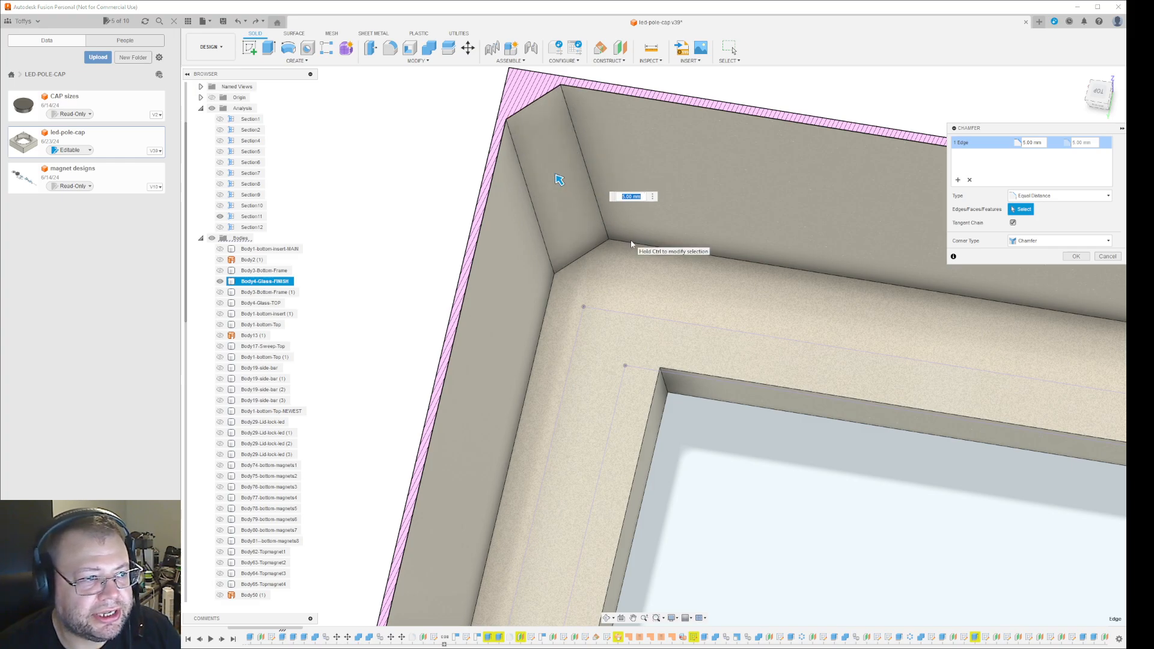
pyautogui.click(1075, 256)
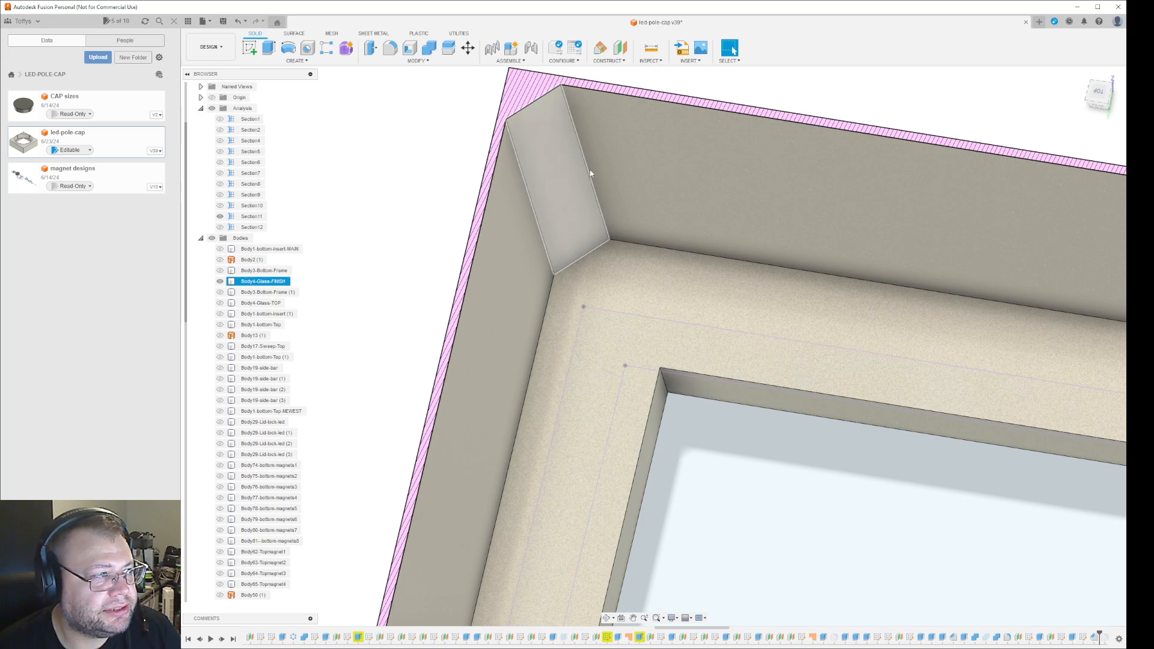
# Start a fillet on both long vertical edges of the chamfered inner corner with a radius of about 9 mm
pyautogui.click(390, 48)
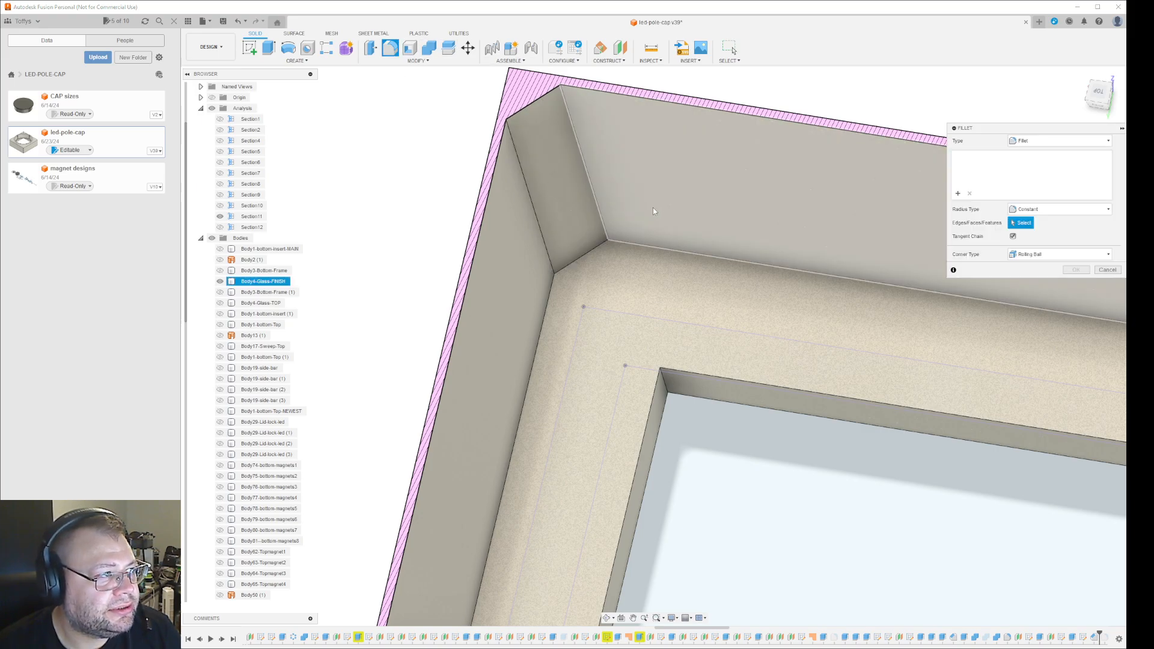
pyautogui.click(596, 196)
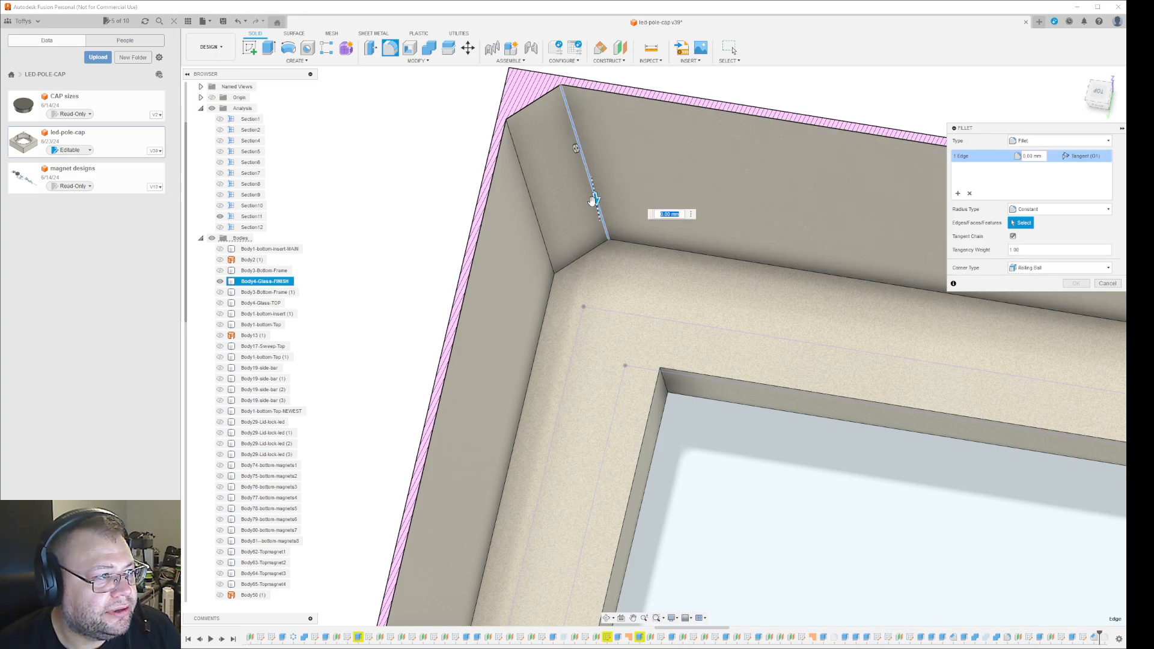
pyautogui.click(539, 225)
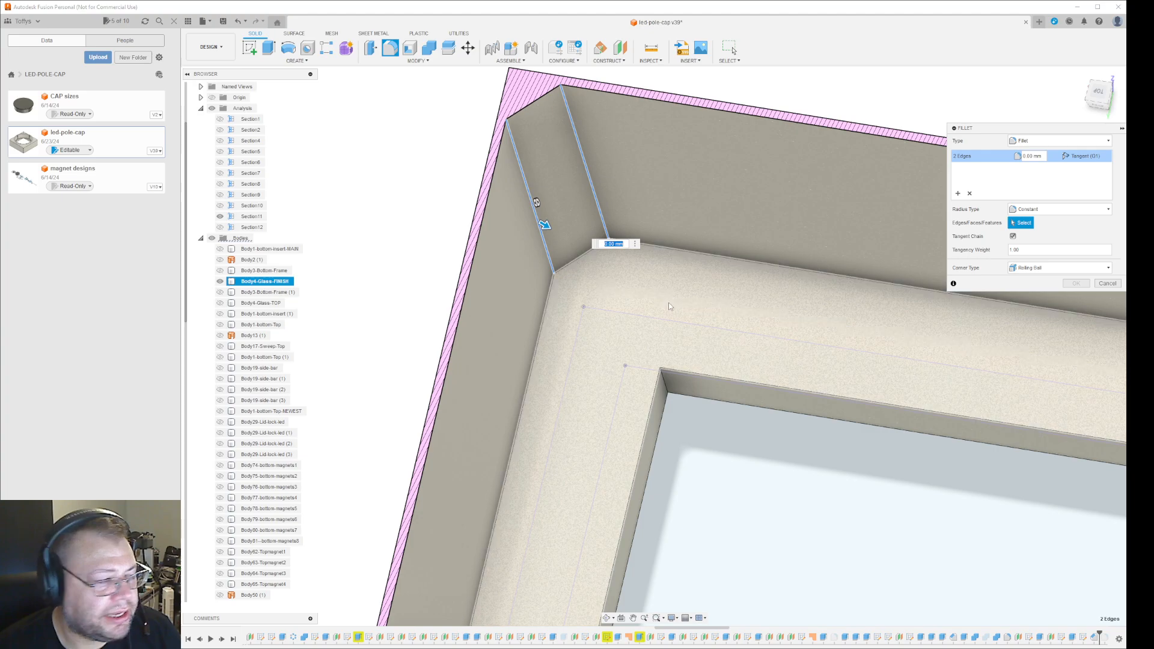
pyautogui.write('4')
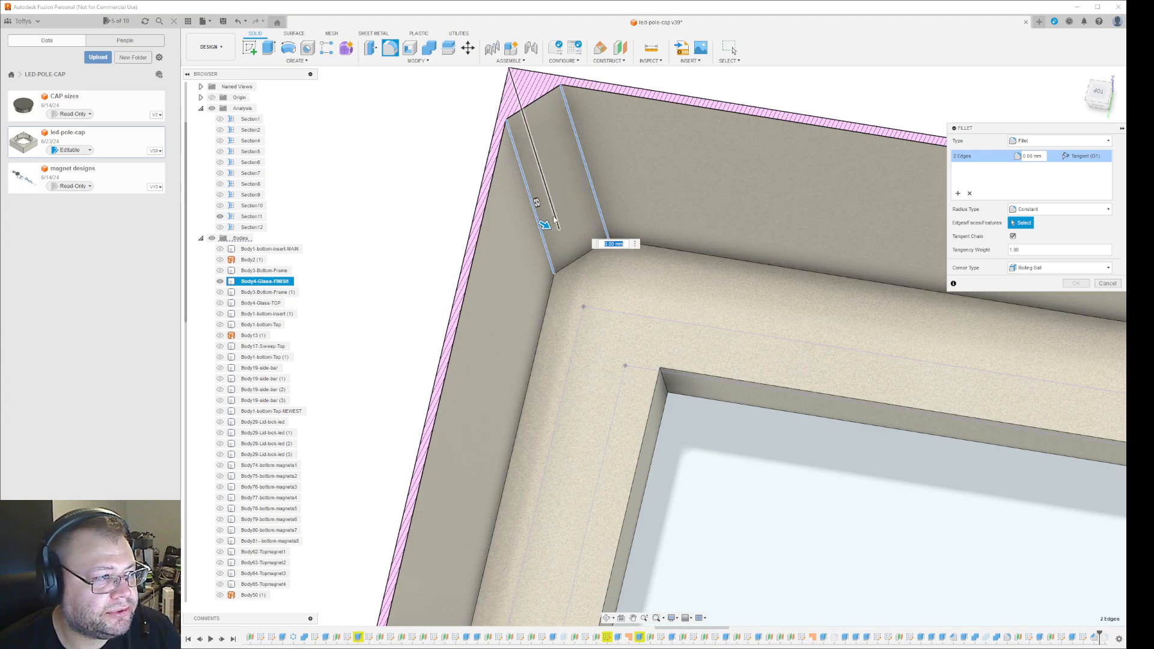
pyautogui.moveTo(547, 227); pyautogui.dragTo(552, 228)
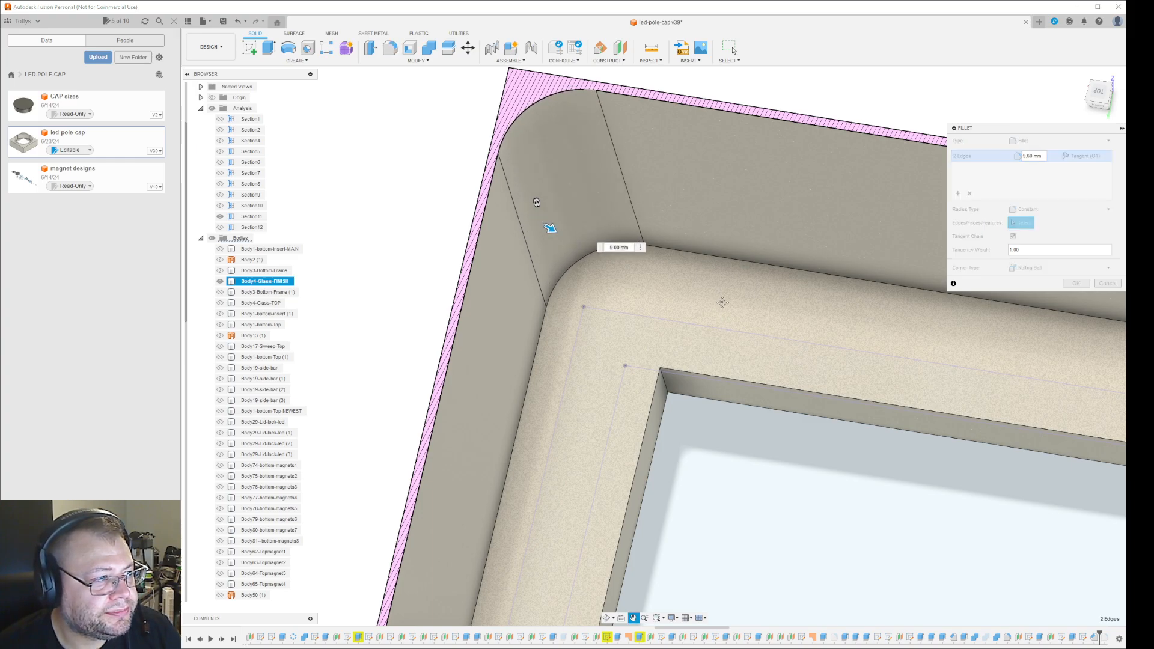
# Try an 8 mm radius for the corner fillet and apply it at 10 mm
pyautogui.moveTo(552, 228); pyautogui.dragTo(575, 311, button='middle')
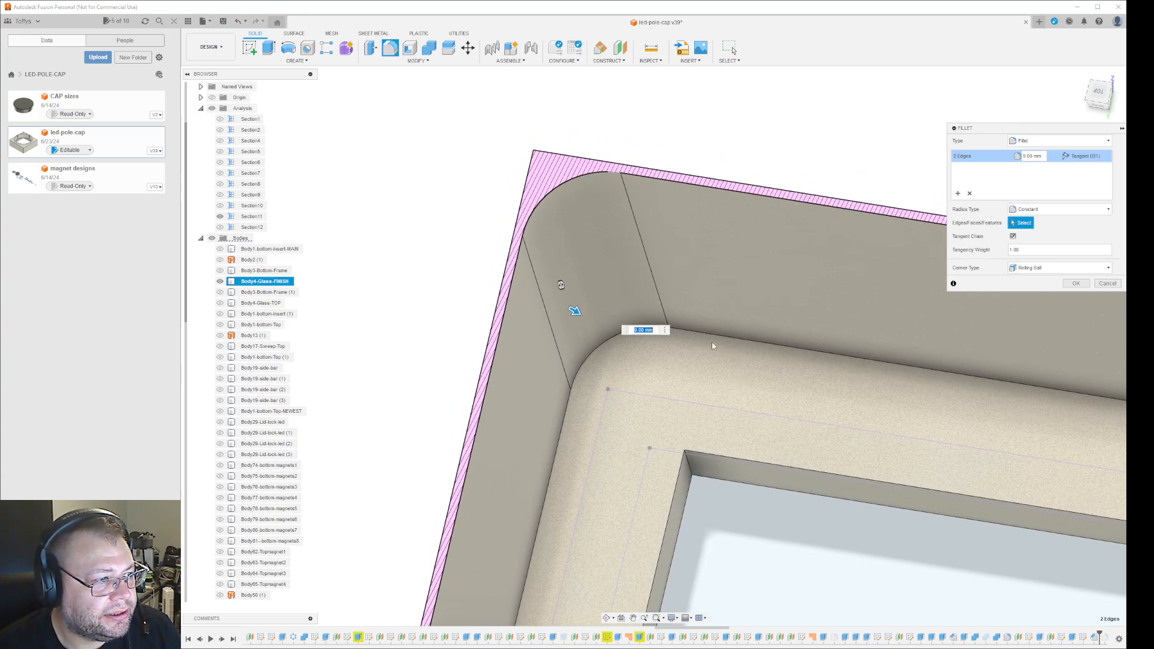
pyautogui.write('10')
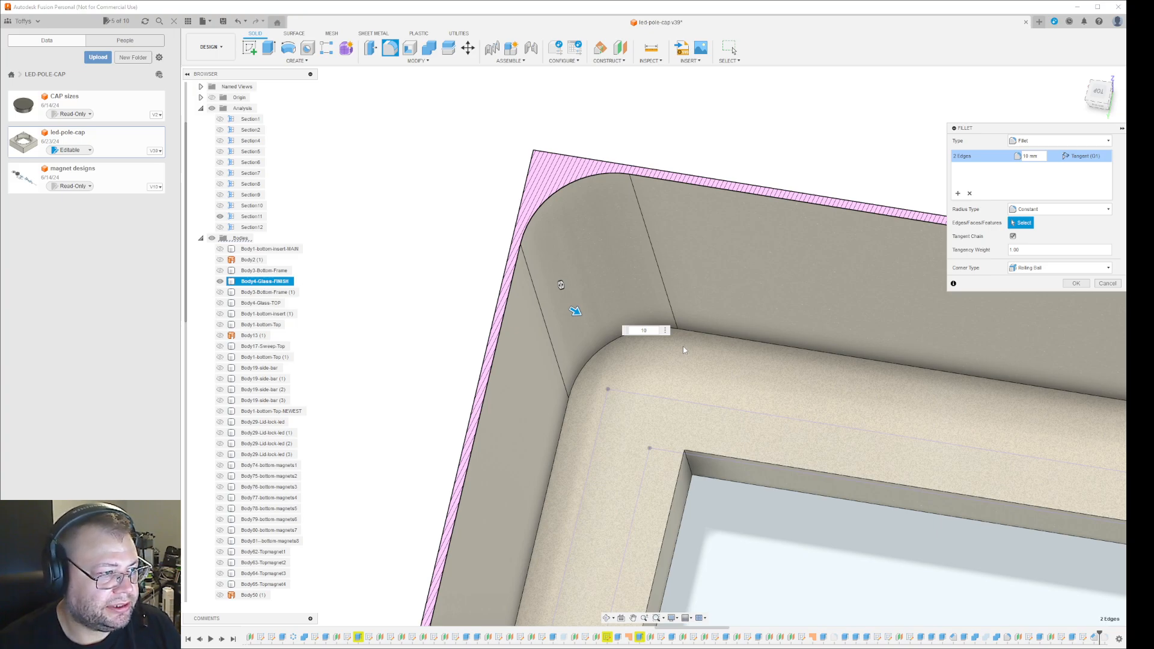
pyautogui.write('8')
pyautogui.press('Return')
pyautogui.write('8')
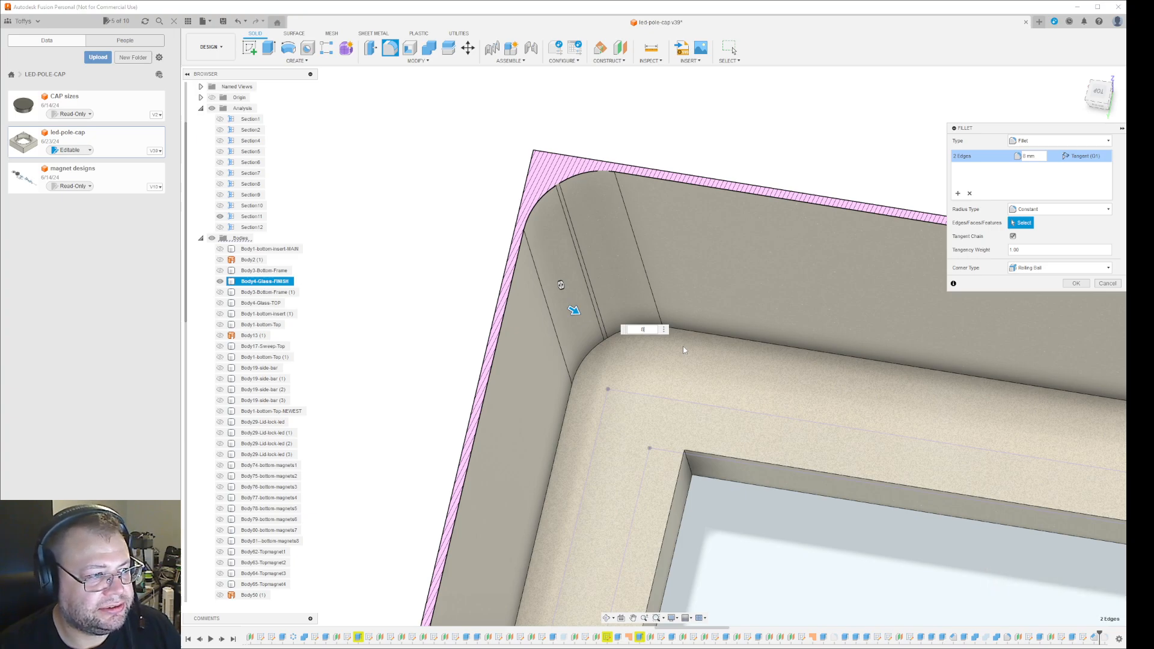
pyautogui.press('Return')
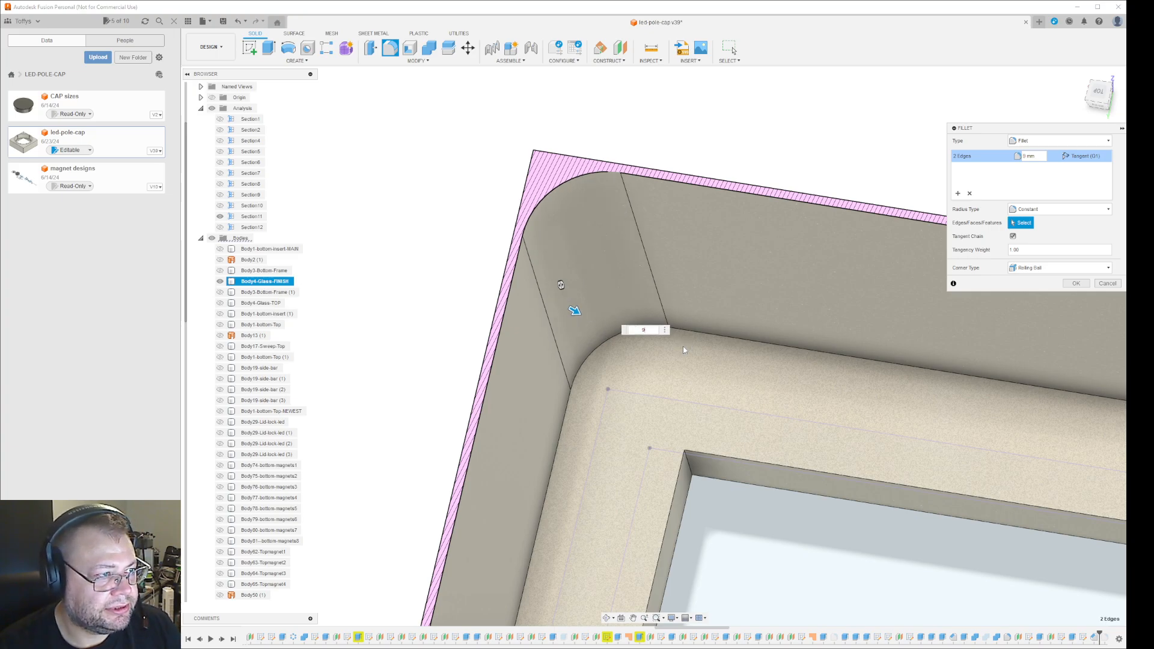
pyautogui.press('Tab')
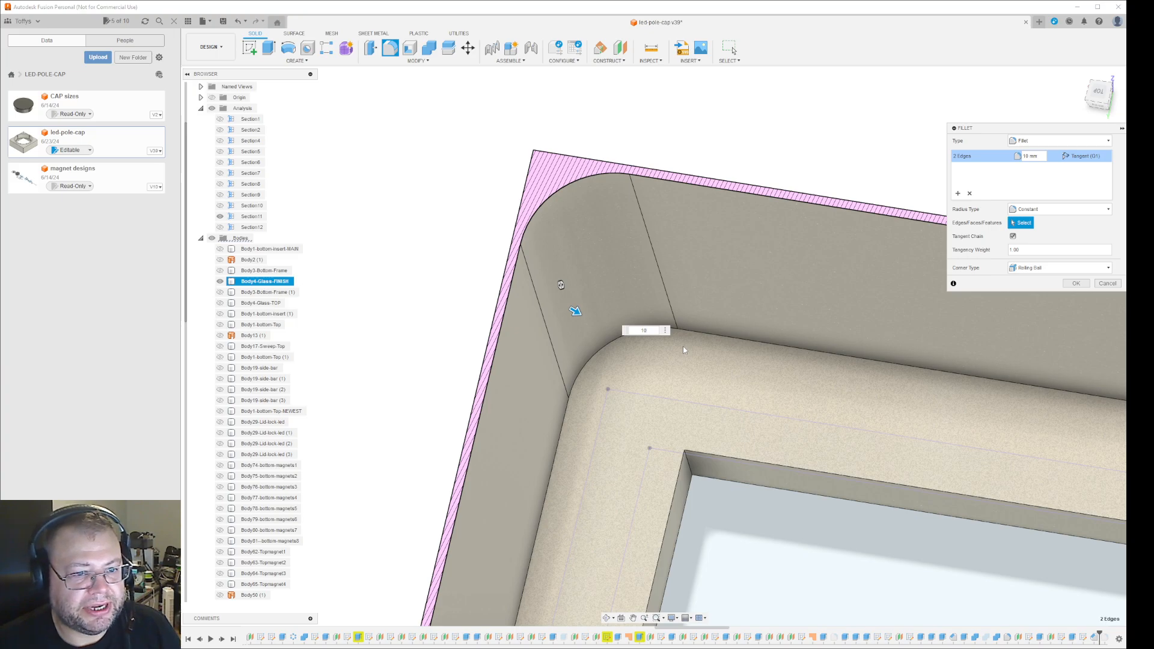
pyautogui.scroll(-3, 692, 295)
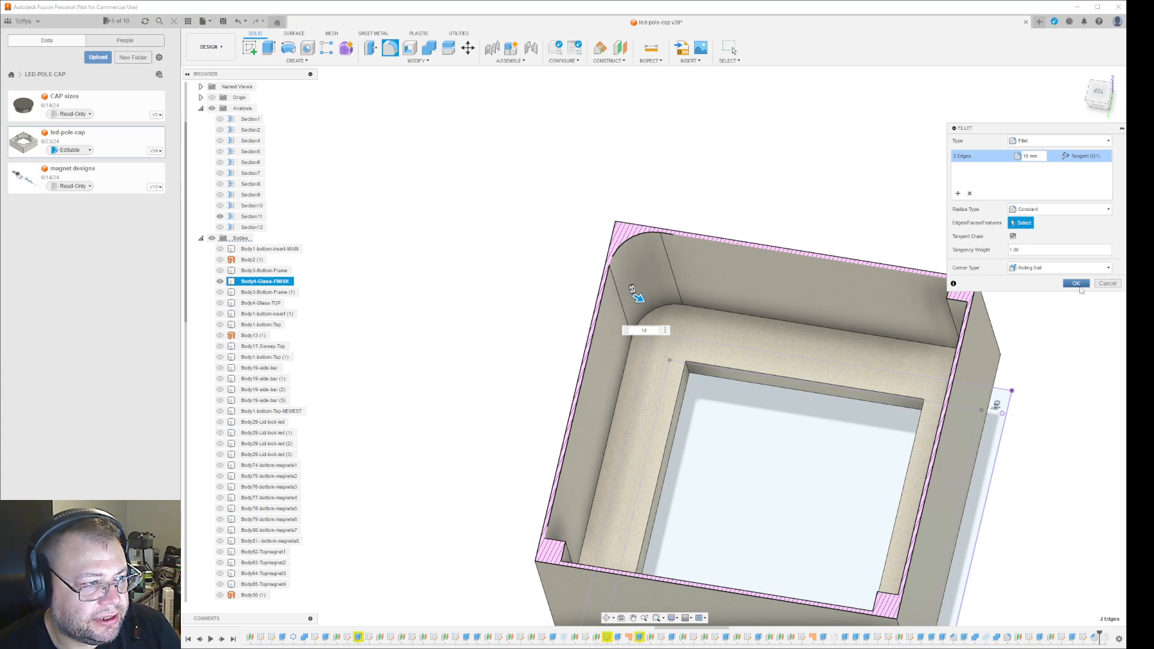
pyautogui.click(1075, 284)
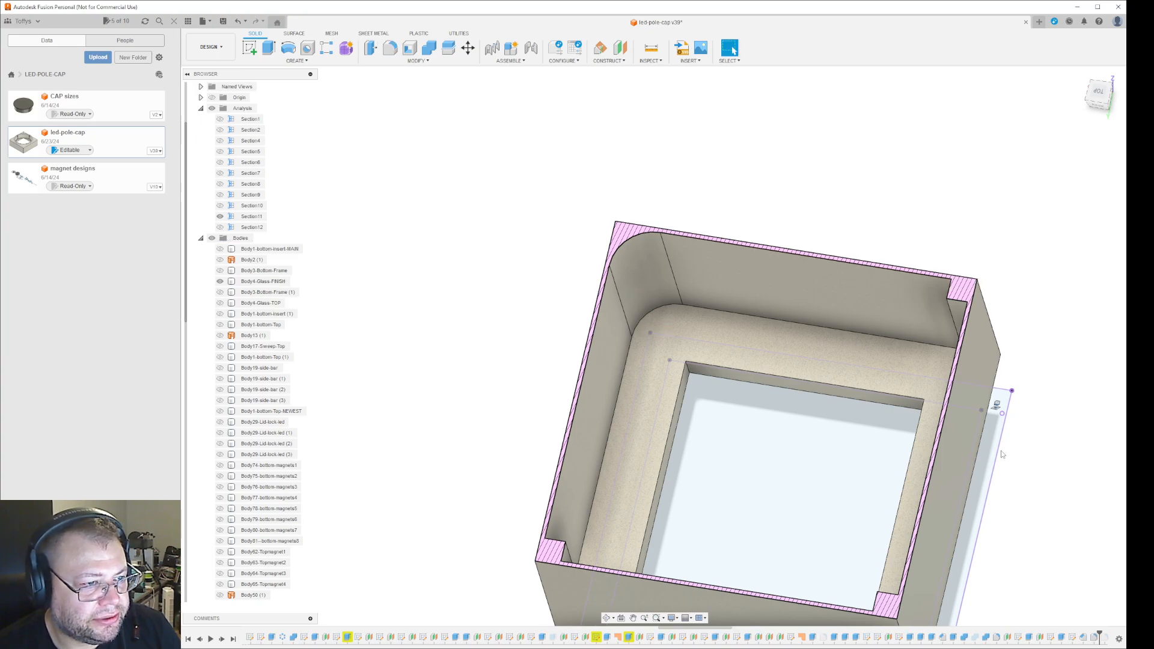
# Edit the 5 mm chamfer feature to include the vertical block edges in the other three inner corners
pyautogui.rightClick(1085, 639)
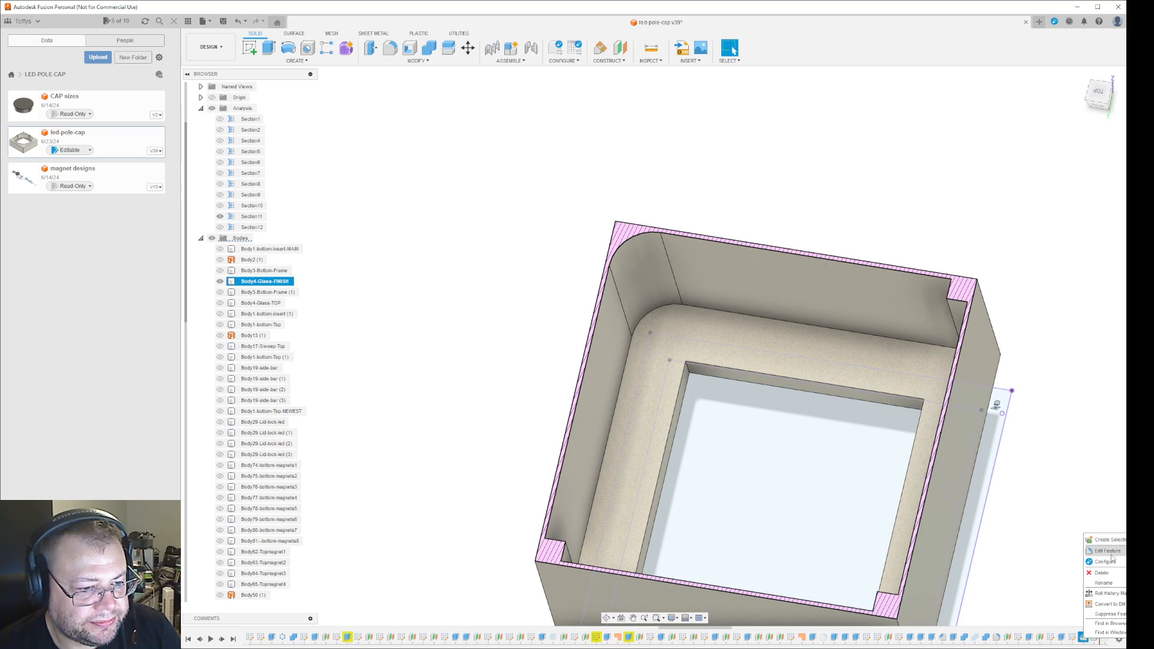
pyautogui.click(1109, 551)
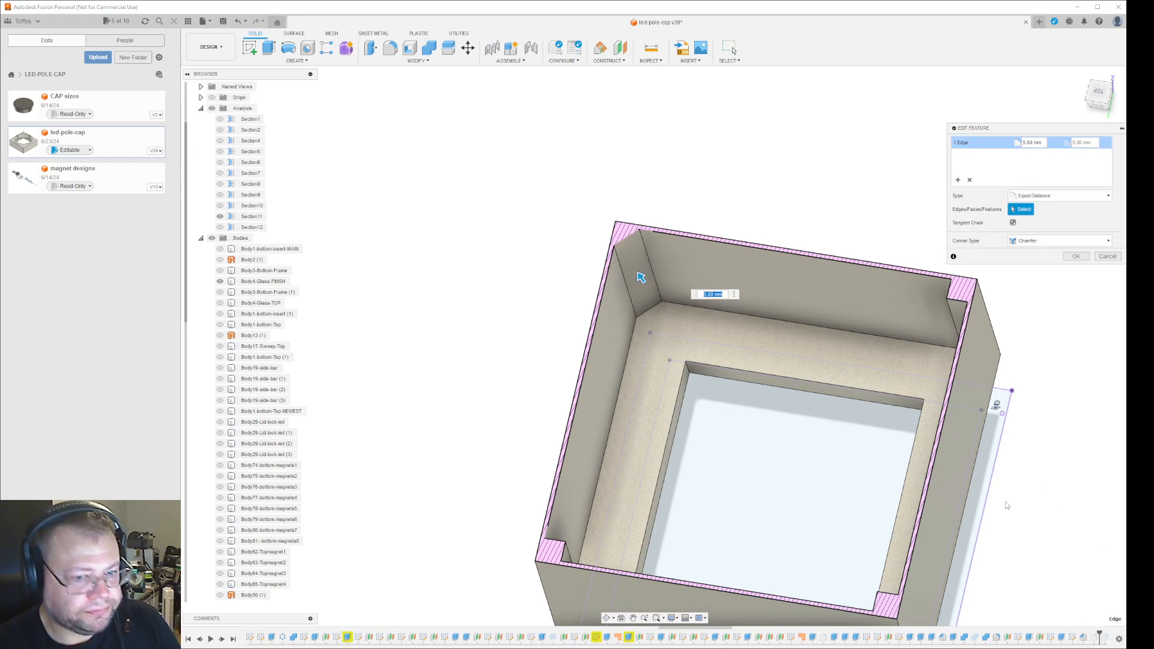
pyautogui.keyDown('shift'); pyautogui.moveTo(1037, 503); pyautogui.dragTo(721, 456, button='middle'); pyautogui.keyUp('shift')
pyautogui.click(991, 332)
pyautogui.click(514, 489)
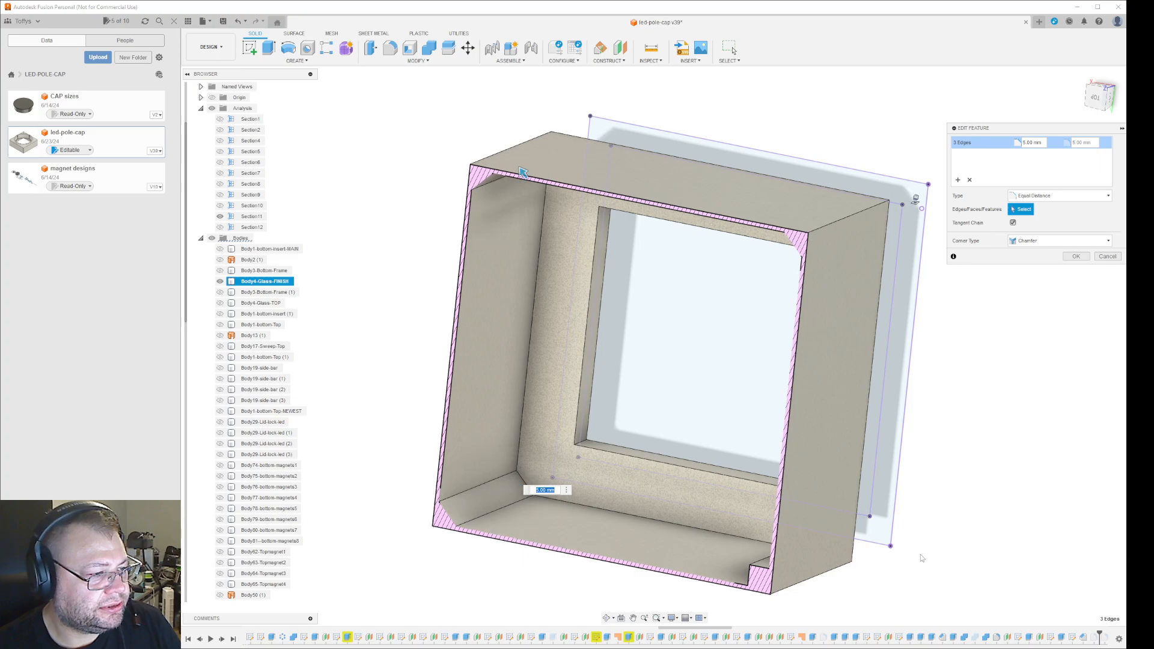
pyautogui.keyDown('shift'); pyautogui.moveTo(921, 554); pyautogui.dragTo(883, 562, button='middle'); pyautogui.keyUp('shift')
pyautogui.click(822, 552)
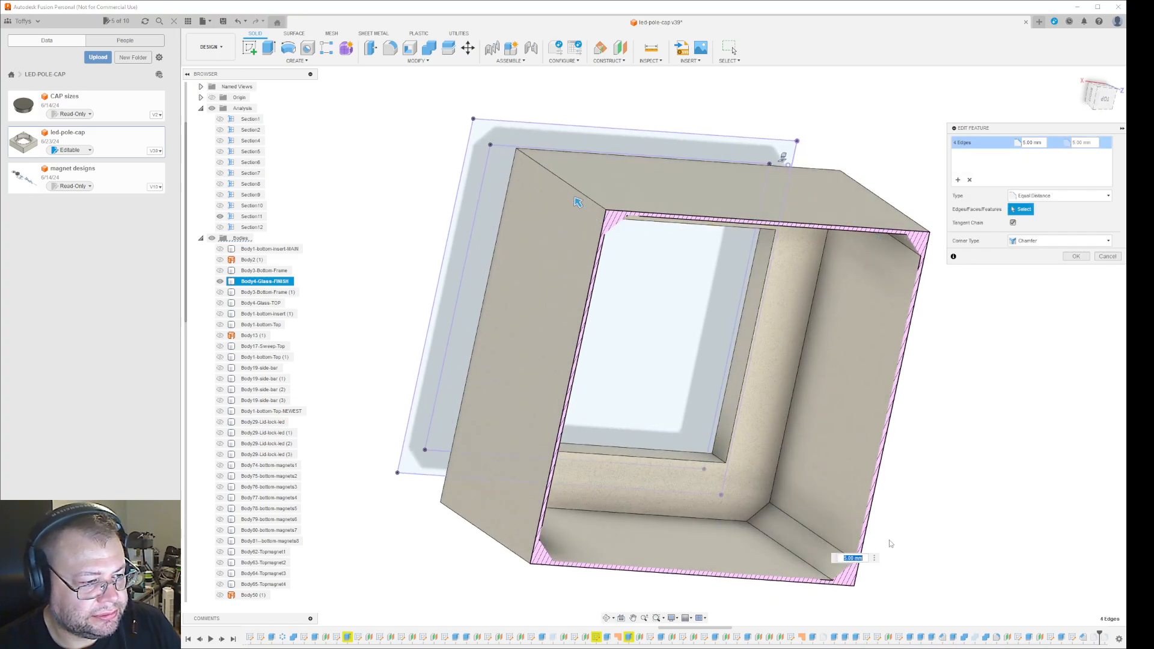
pyautogui.click(1076, 256)
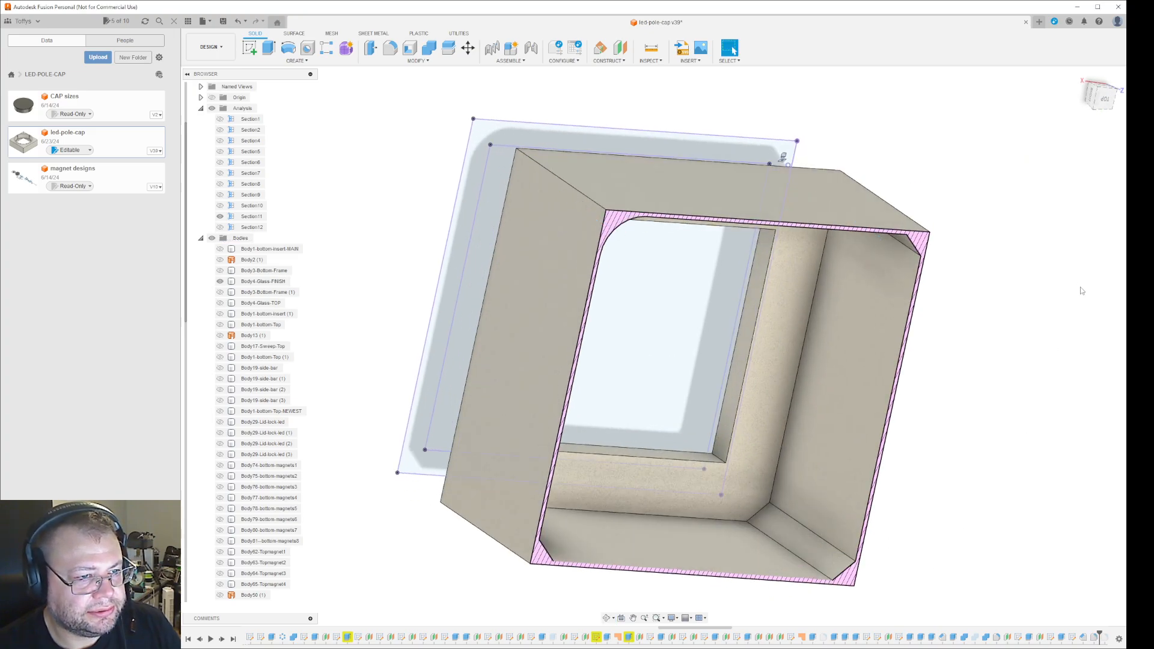
# Edit the 10 mm corner fillet to include both long vertical chamfer edges in each of the other three inner corners
pyautogui.doubleClick(1096, 638)
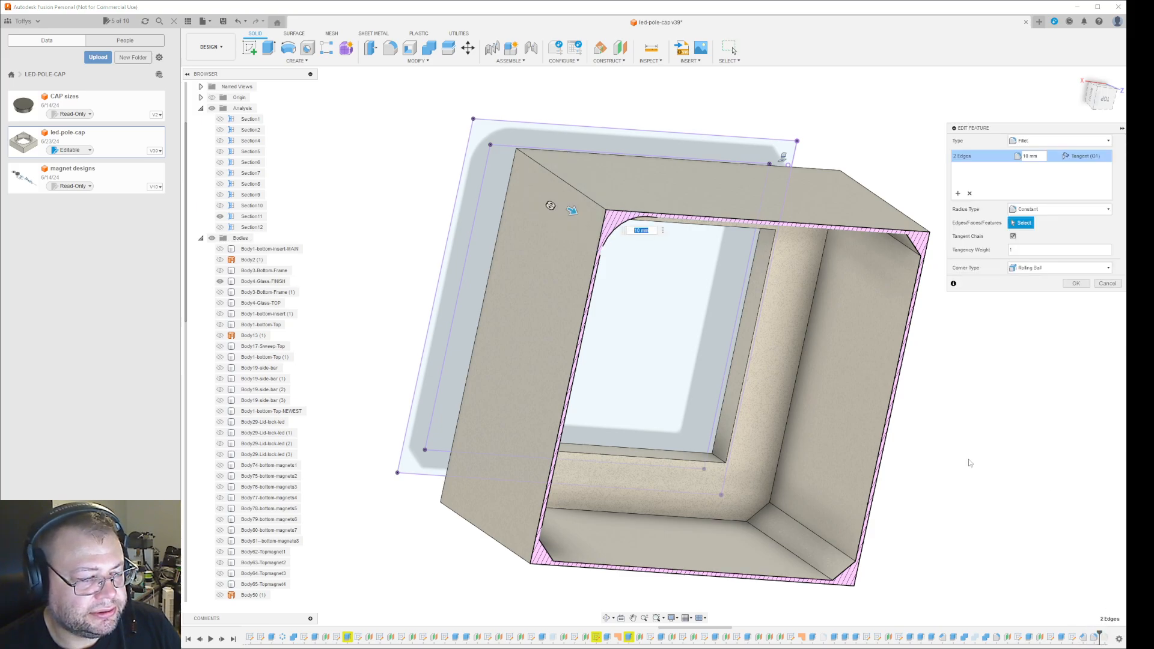
pyautogui.keyDown('shift'); pyautogui.moveTo(969, 463); pyautogui.dragTo(883, 259, button='middle'); pyautogui.keyUp('shift')
pyautogui.click(879, 252)
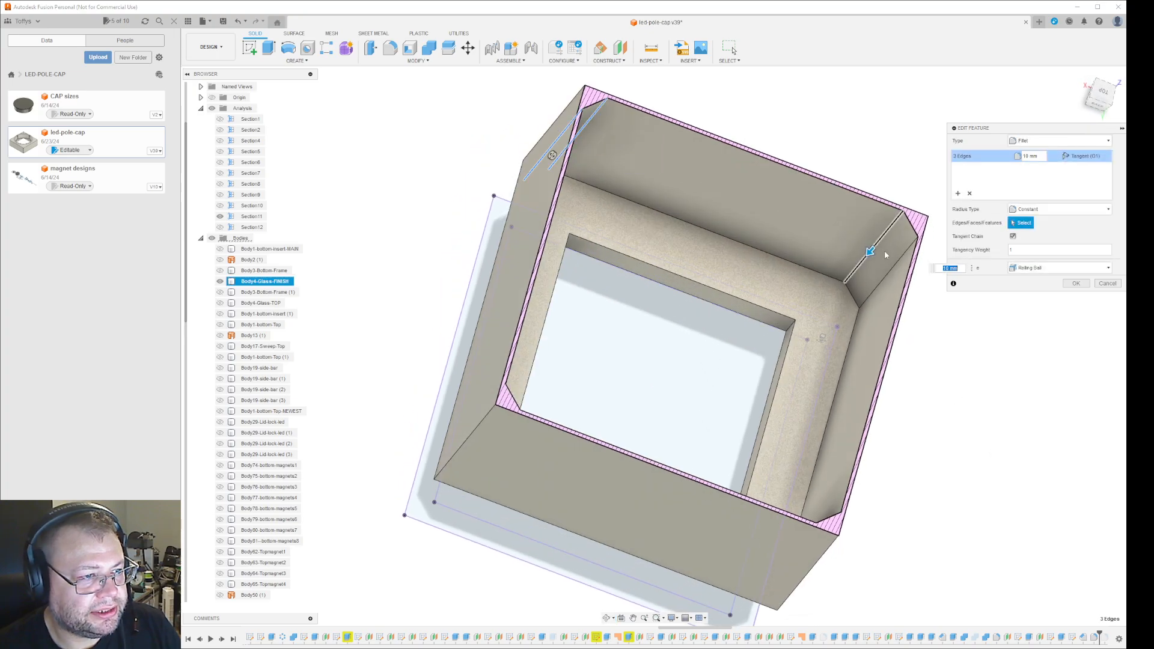
pyautogui.click(876, 287)
pyautogui.keyDown('shift'); pyautogui.moveTo(989, 463); pyautogui.dragTo(944, 475, button='middle'); pyautogui.keyUp('shift')
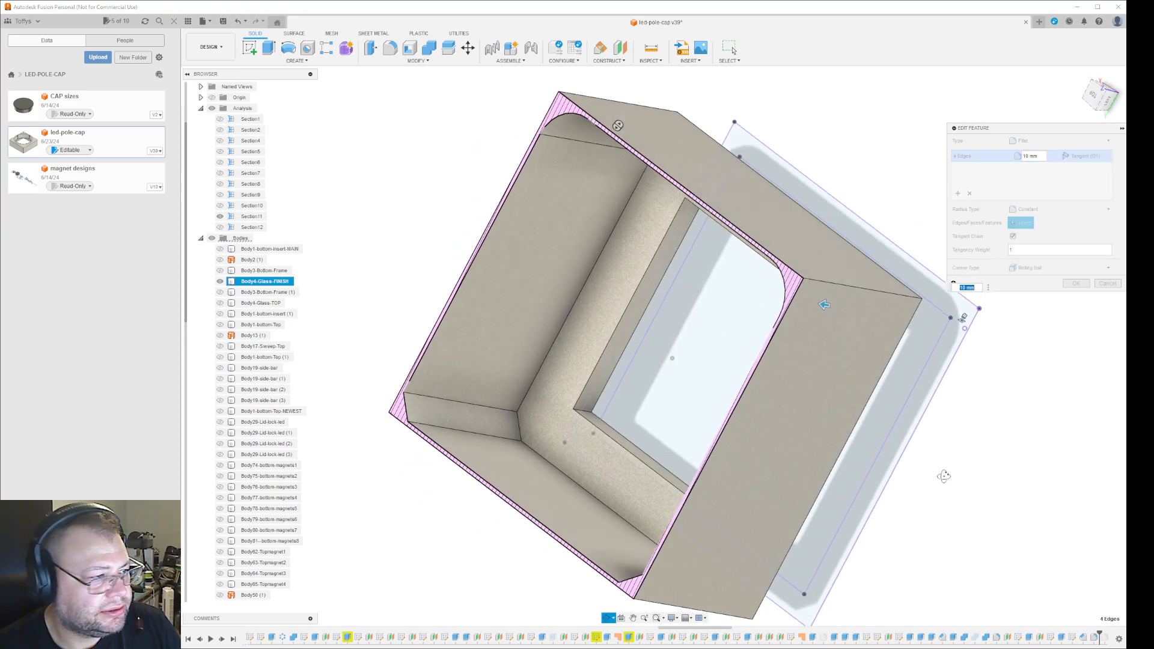
pyautogui.click(467, 406)
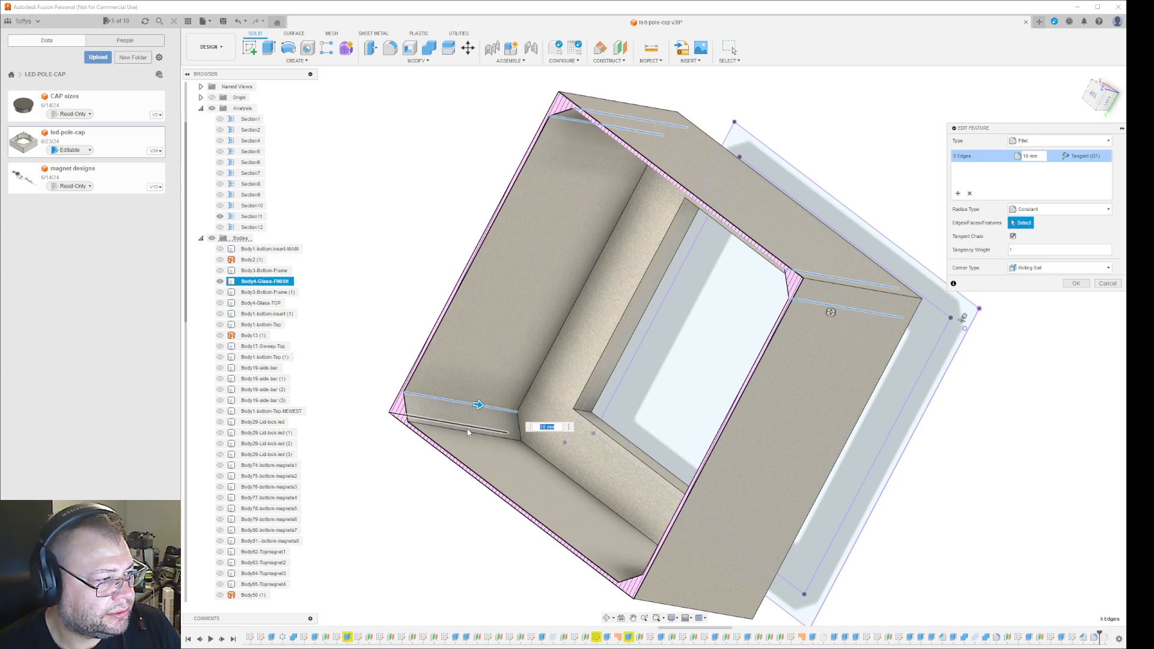
pyautogui.click(468, 431)
pyautogui.keyDown('shift'); pyautogui.moveTo(467, 430); pyautogui.dragTo(723, 597, button='middle'); pyautogui.keyUp('shift')
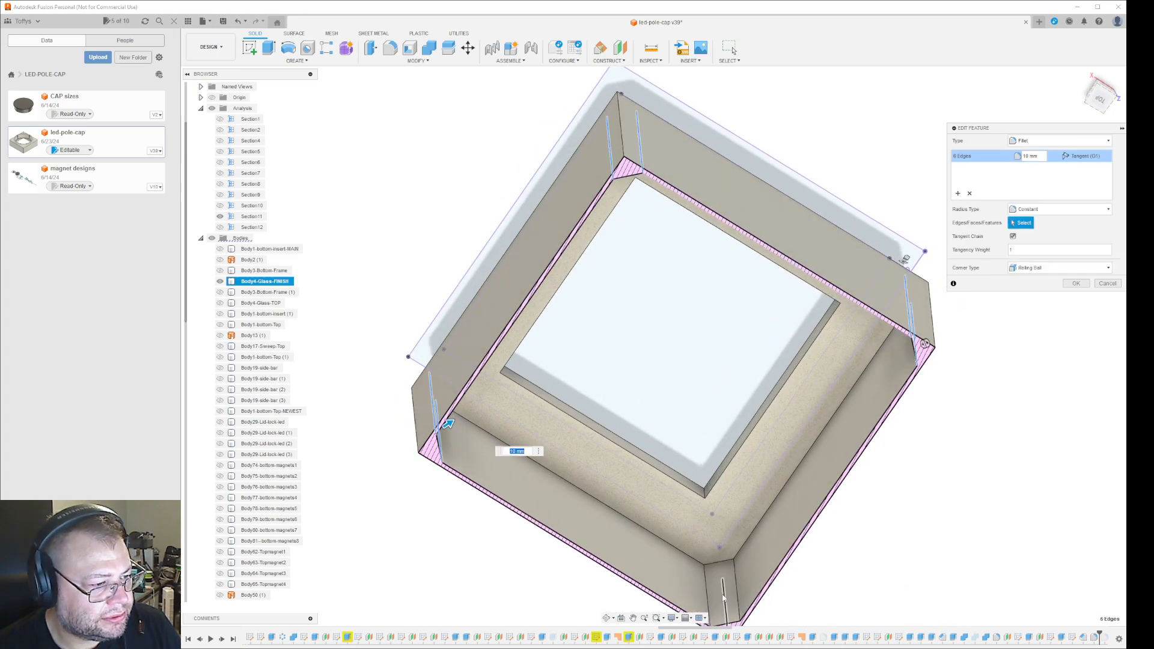
pyautogui.click(707, 596)
pyautogui.click(736, 585)
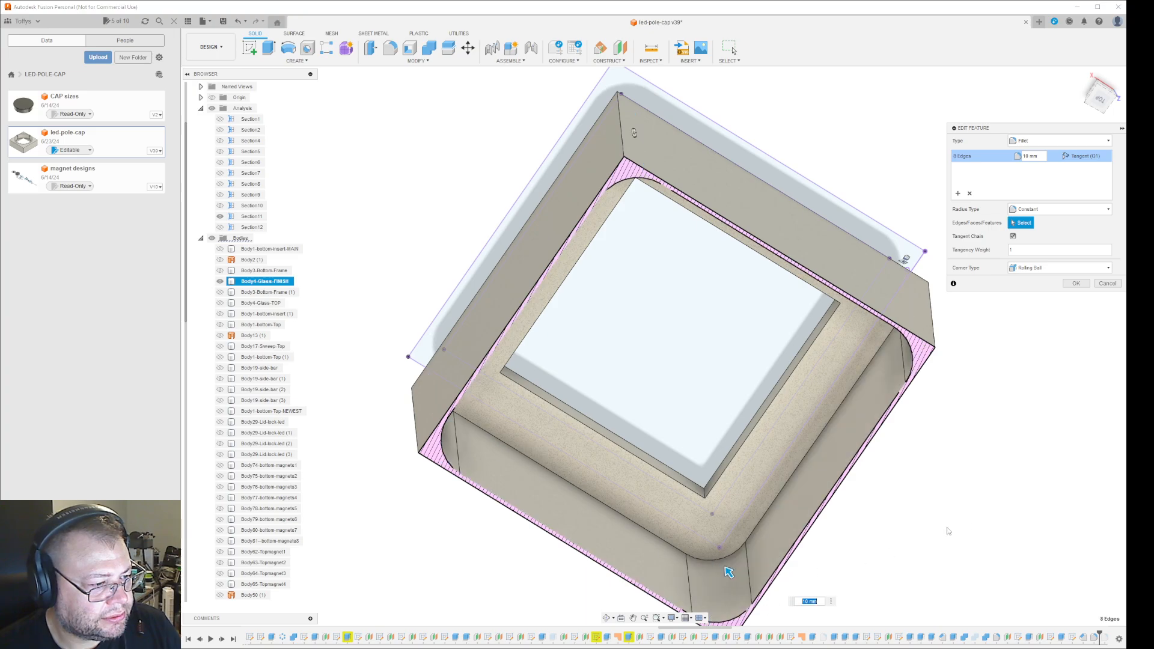
pyautogui.keyDown('shift'); pyautogui.moveTo(946, 548); pyautogui.dragTo(932, 528, button='middle'); pyautogui.keyUp('shift')
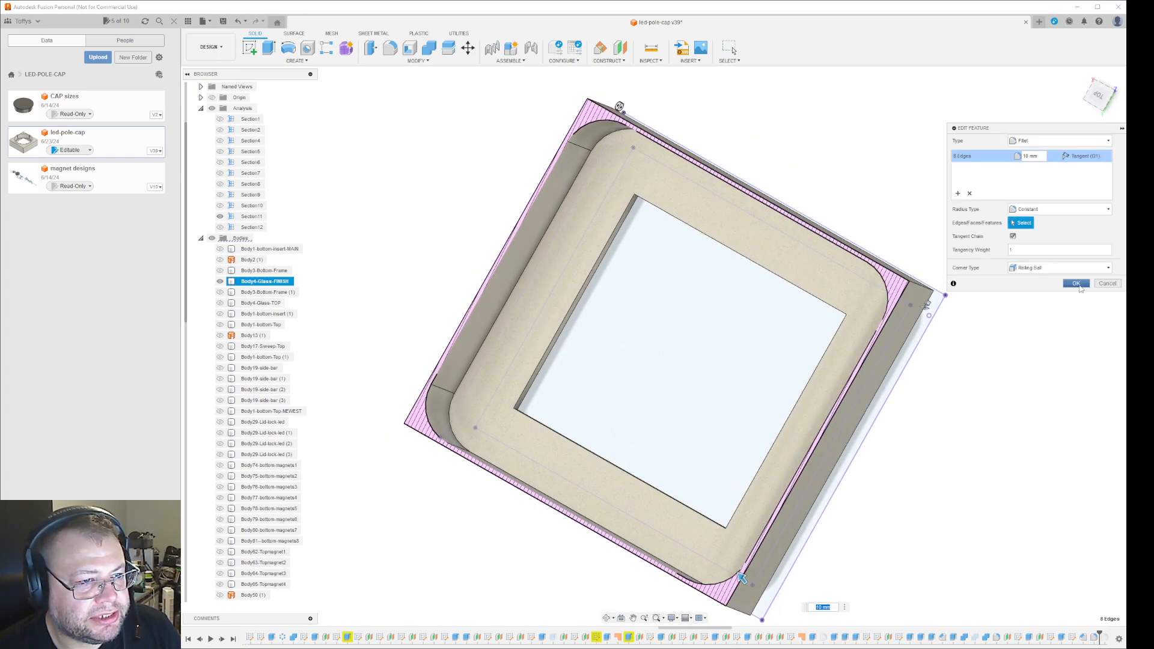
pyautogui.click(1080, 288)
pyautogui.keyDown('shift'); pyautogui.moveTo(986, 485); pyautogui.dragTo(972, 454, button='middle'); pyautogui.keyUp('shift')
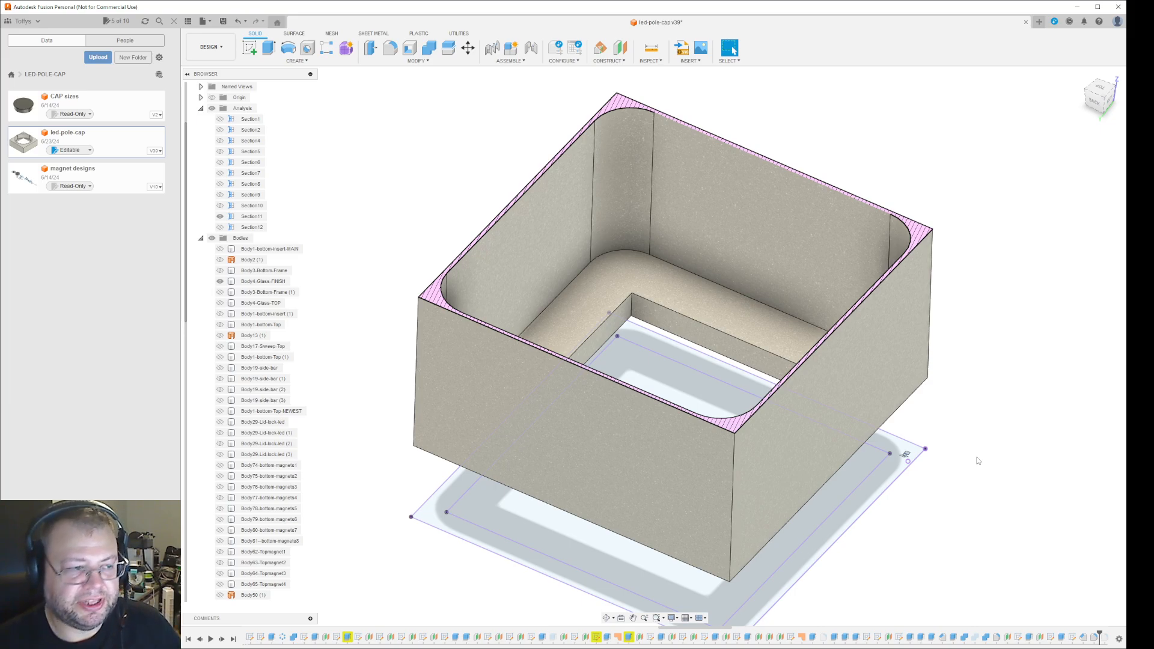
pyautogui.click(582, 257)
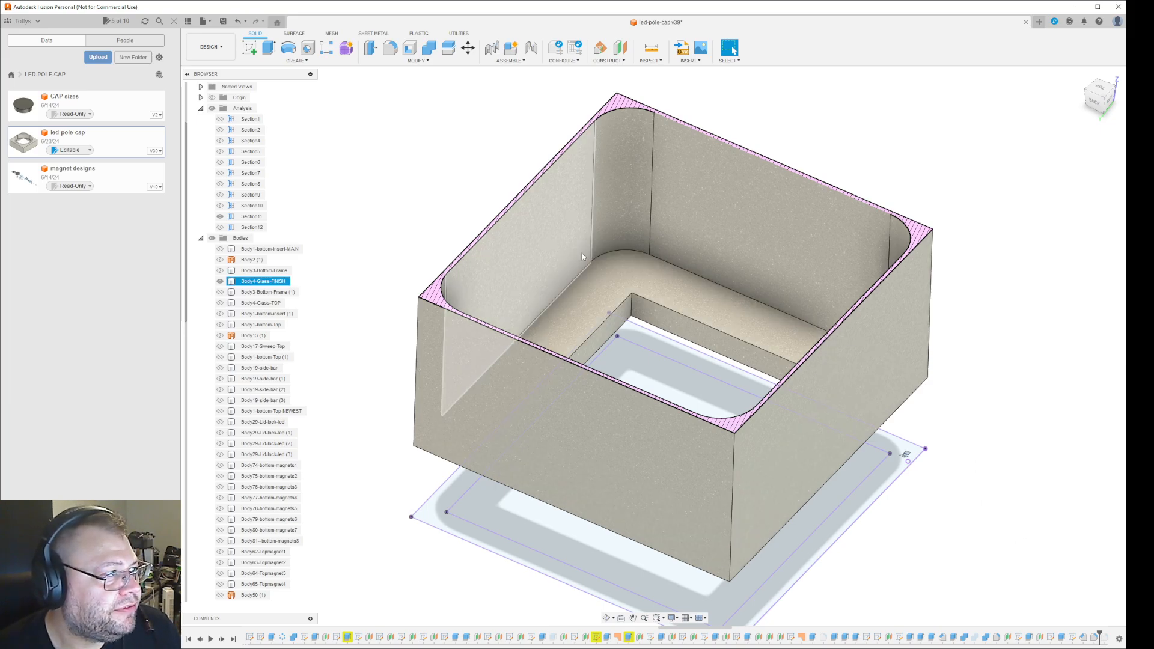
pyautogui.press('Escape')
pyautogui.click(416, 61)
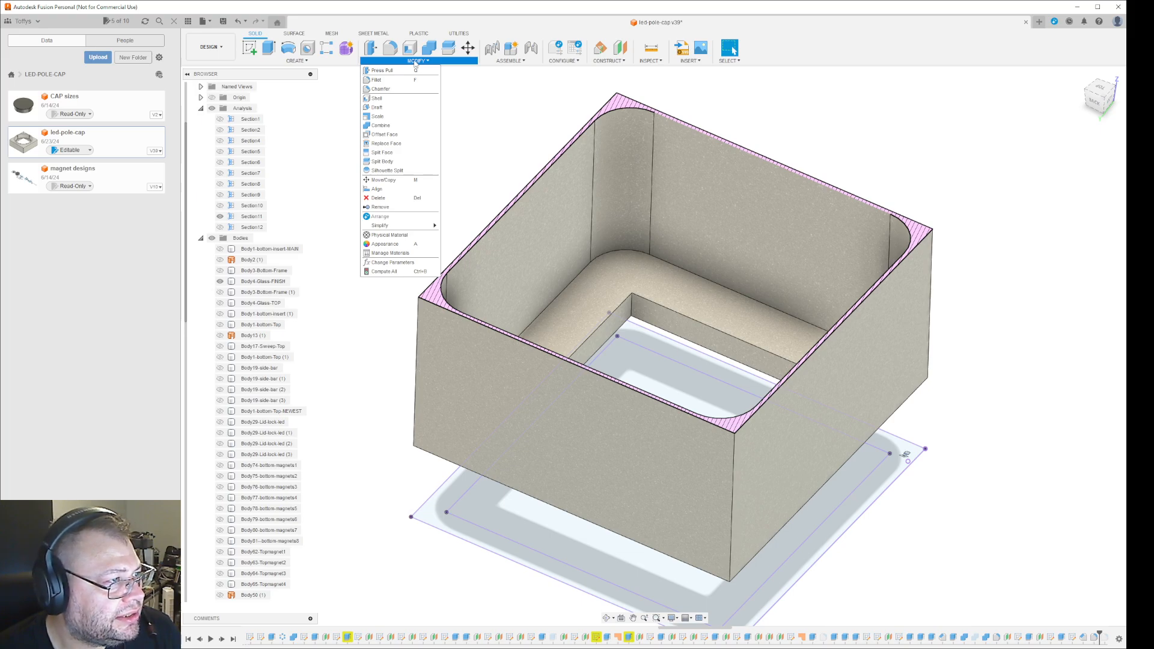
pyautogui.click(1040, 391)
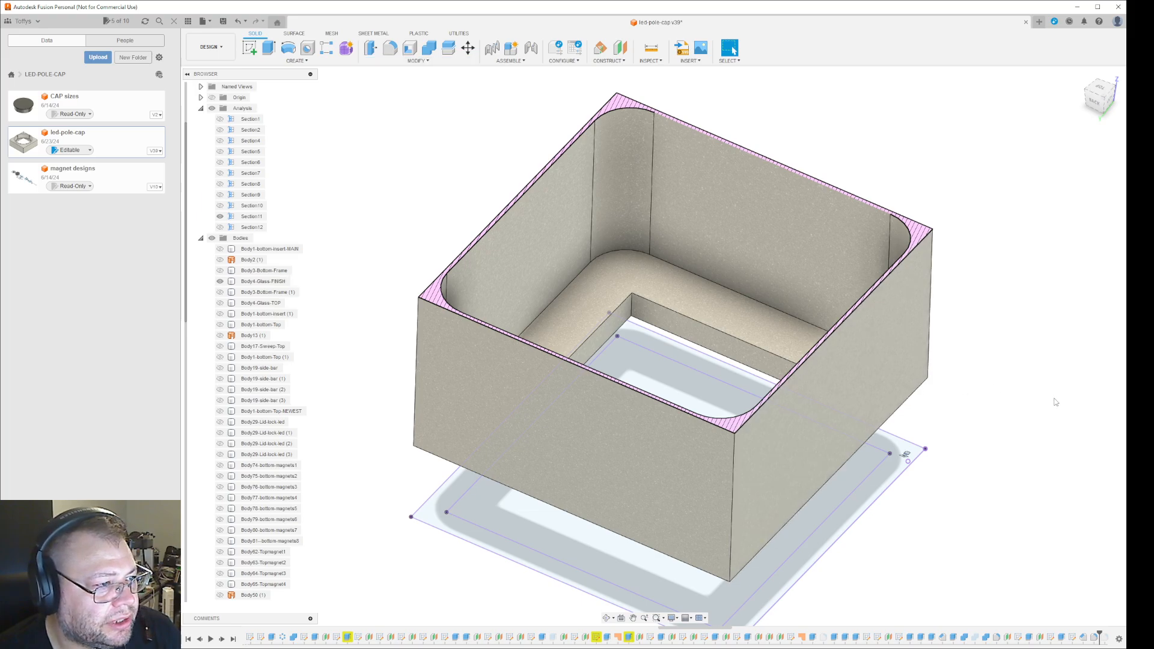
pyautogui.scroll(-3, 1035, 394)
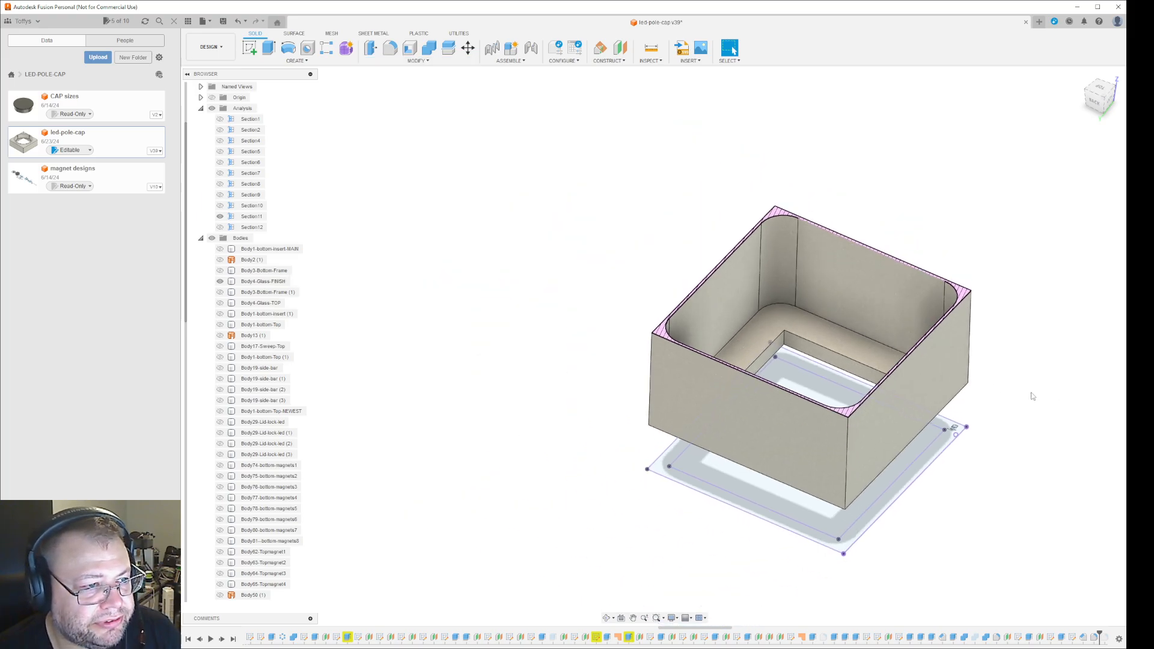
pyautogui.moveTo(1029, 403)
pyautogui.keyDown('shift'); pyautogui.mouseDown(button='middle')
pyautogui.moveTo(1040, 389)
pyautogui.moveTo(1050, 428)
pyautogui.moveTo(1033, 438)
pyautogui.moveTo(1065, 454)
pyautogui.moveTo(1058, 464)
pyautogui.moveTo(1030, 391)
pyautogui.moveTo(1064, 379)
pyautogui.moveTo(1030, 378)
pyautogui.moveTo(1066, 391)
pyautogui.moveTo(1053, 406)
pyautogui.moveTo(1034, 387)
pyautogui.moveTo(1048, 380)
pyautogui.moveTo(1048, 398)
pyautogui.mouseUp(button='middle'); pyautogui.keyUp('shift')
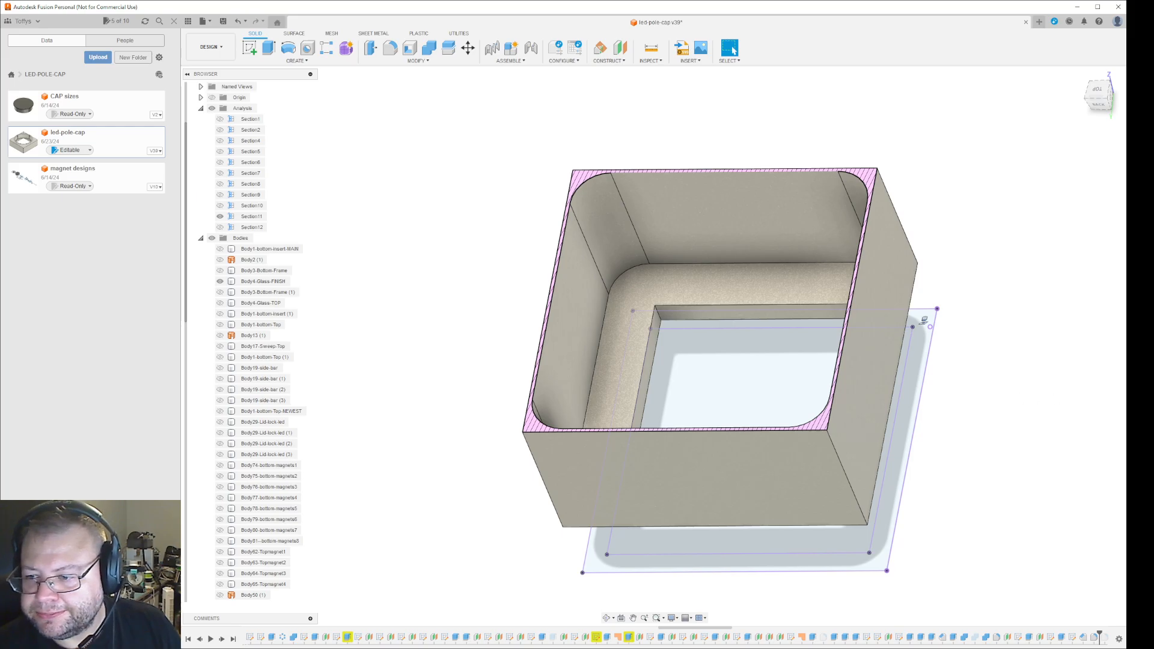